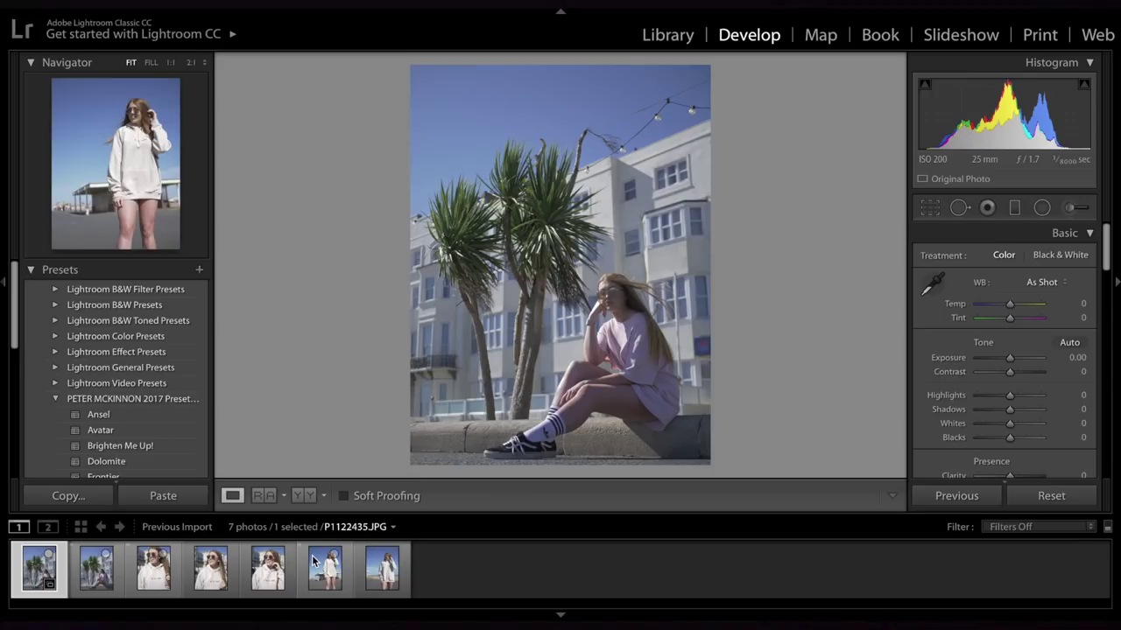
- Browse the neighbouring shots, return to the palm-tree portrait P1122394.JPG and start the Crop Overlay
{"action": "key", "text": "Right"}
{"action": "key", "text": "Right"}
{"action": "key", "text": "Right"}
{"action": "key", "text": "Right"}
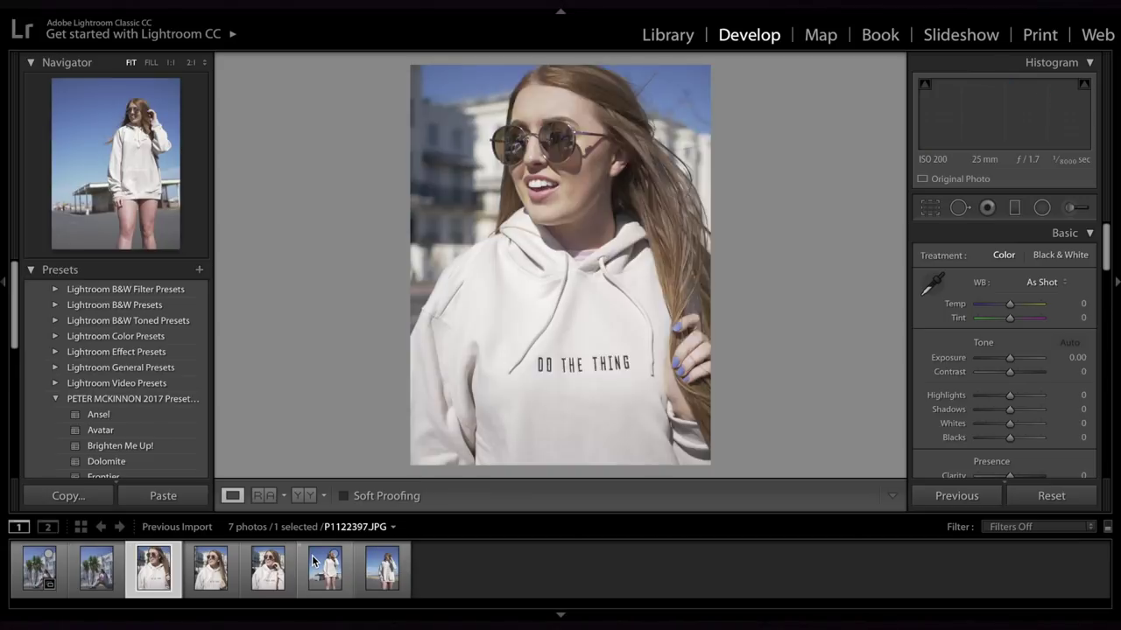
{"action": "key", "text": "Right"}
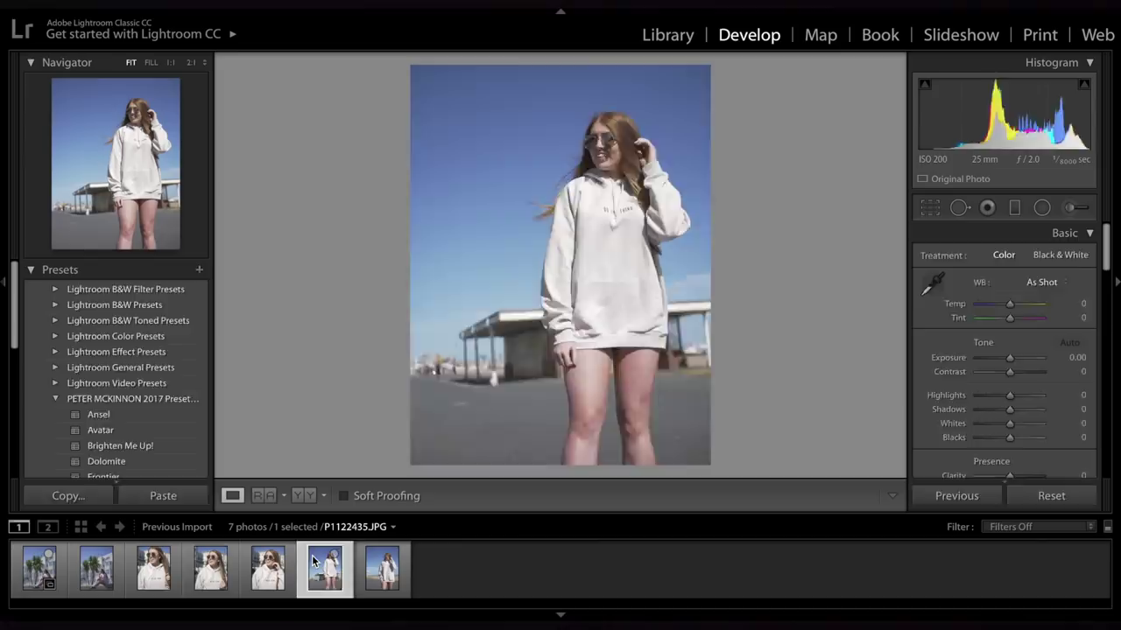
{"action": "key", "text": "Left"}
{"action": "key", "text": "Left"}
{"action": "key", "text": "Left"}
{"action": "key", "text": "Left"}
{"action": "key", "text": "Left"}
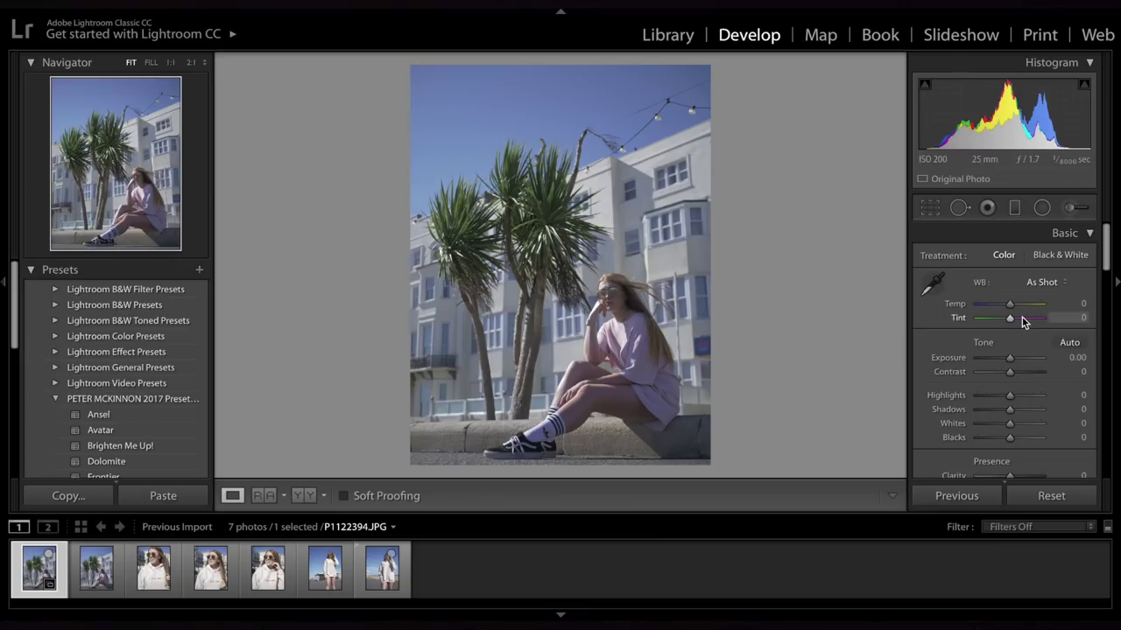
{"action": "left_click", "coordinate": [929, 208]}
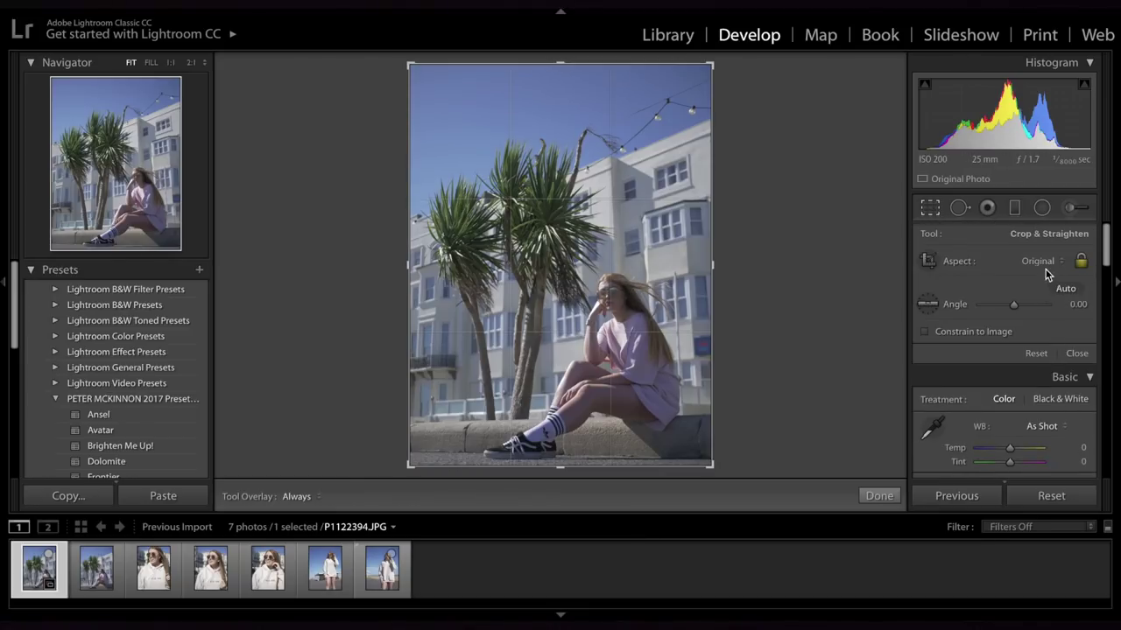
- Crop the portrait to the 4 x 5 / 8 x 10 ratio, reposition the photo, and apply it
{"action": "left_click", "coordinate": [1044, 267]}
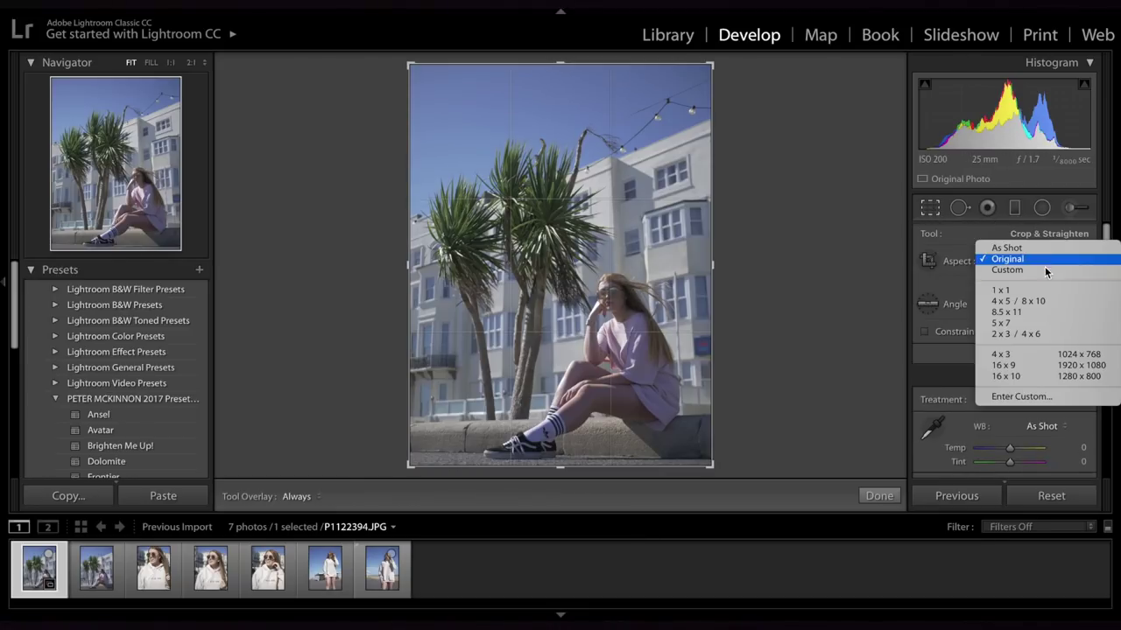
{"action": "left_click", "coordinate": [1016, 302]}
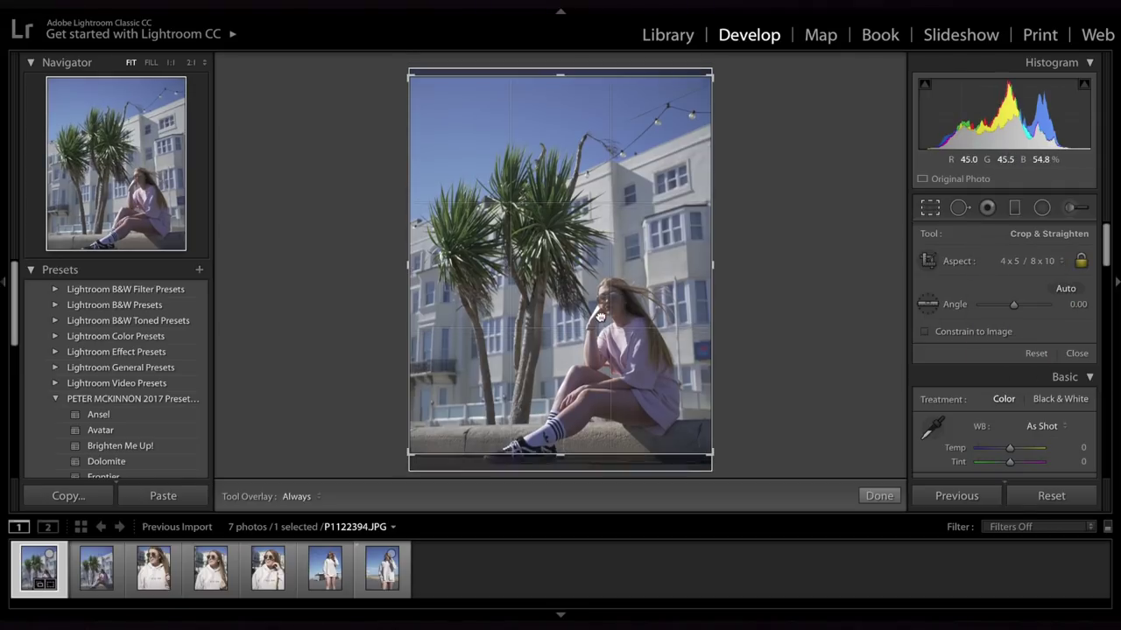
{"action": "left_click_drag", "start_coordinate": [600, 317], "coordinate": [598, 298]}
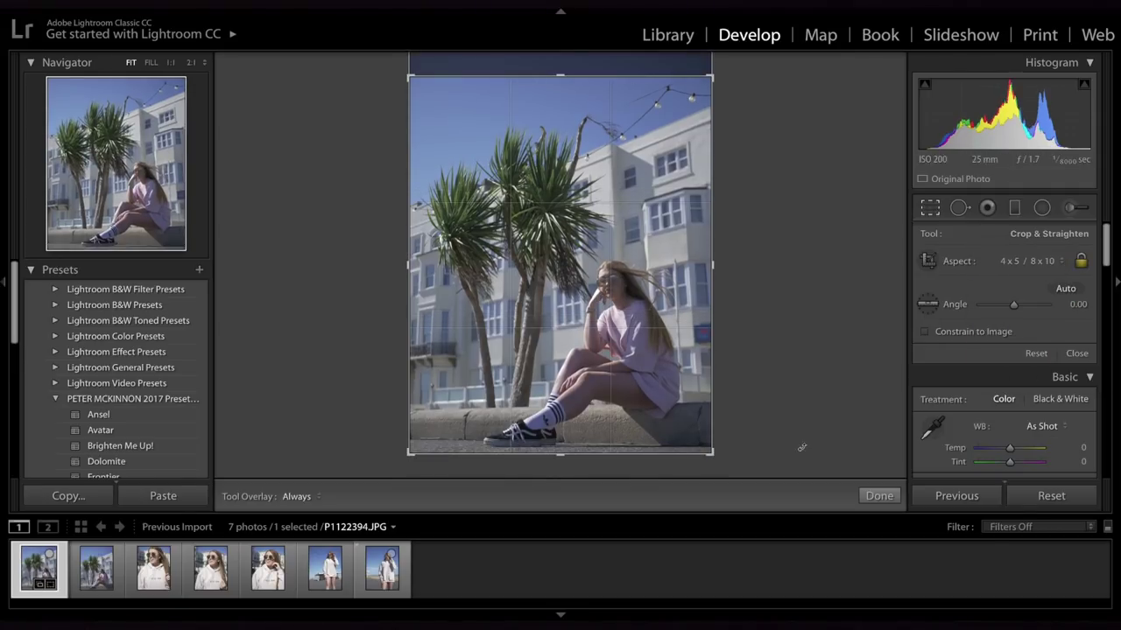
{"action": "left_click_drag", "start_coordinate": [663, 426], "coordinate": [668, 429]}
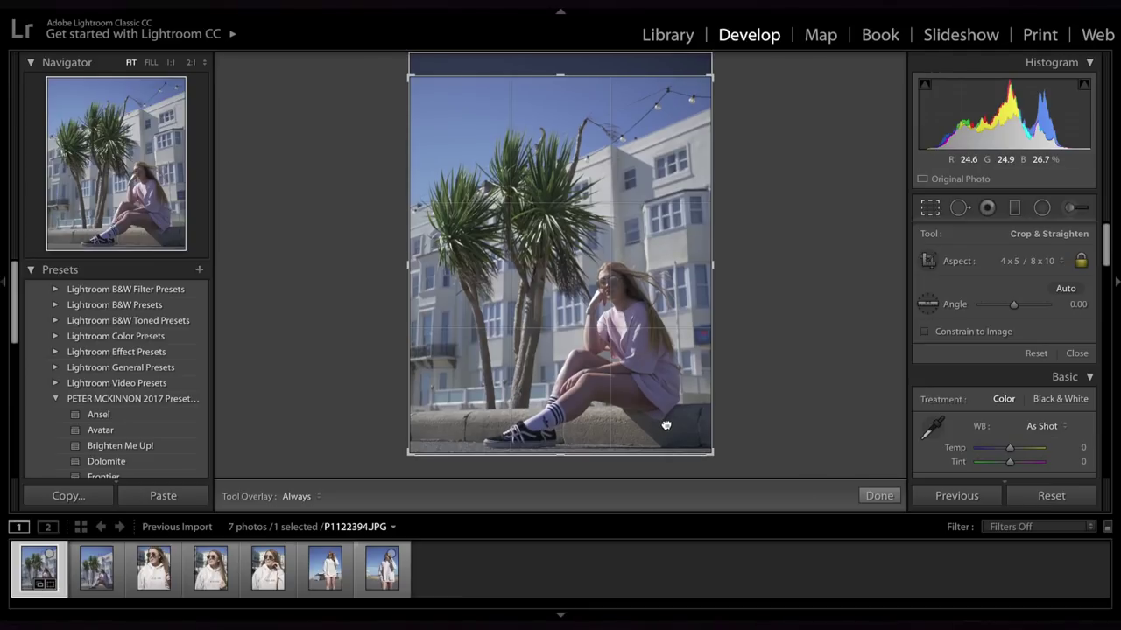
{"action": "left_click", "coordinate": [887, 497]}
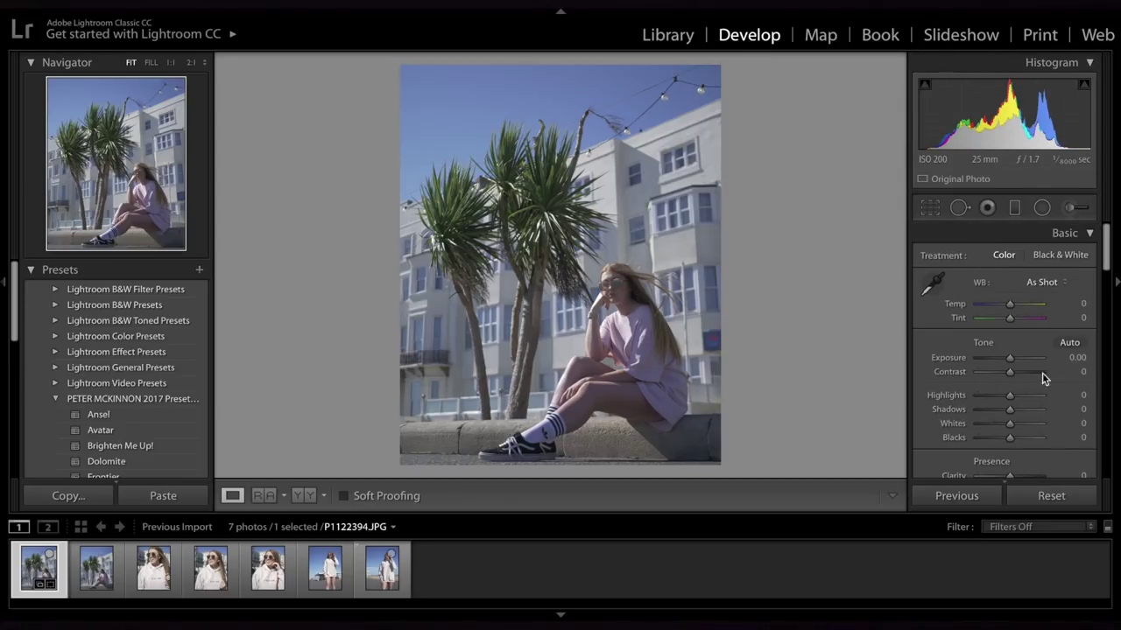
- Set Exposure +0.05, Contrast +9 and Highlights +100, and lift the Blacks
{"action": "left_click_drag", "start_coordinate": [1010, 355], "coordinate": [1011, 360]}
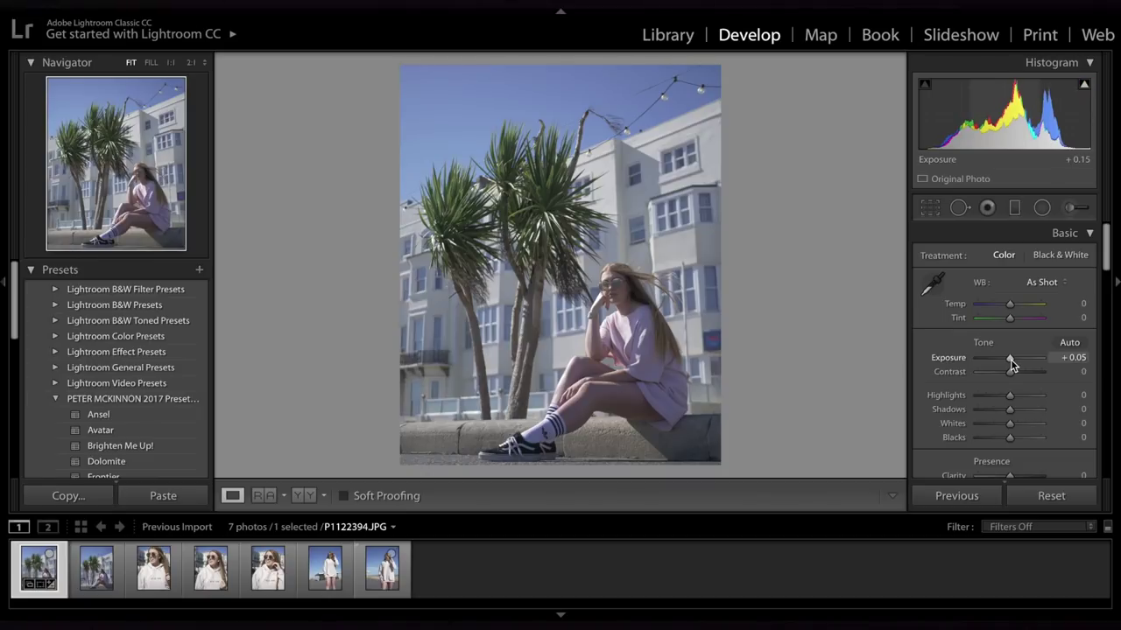
{"action": "left_click_drag", "start_coordinate": [1011, 361], "coordinate": [1010, 359]}
{"action": "mouse_move", "coordinate": [1011, 371]}
{"action": "left_mouse_down"}
{"action": "mouse_move", "coordinate": [1027, 372]}
{"action": "mouse_move", "coordinate": [1014, 371]}
{"action": "left_mouse_up"}
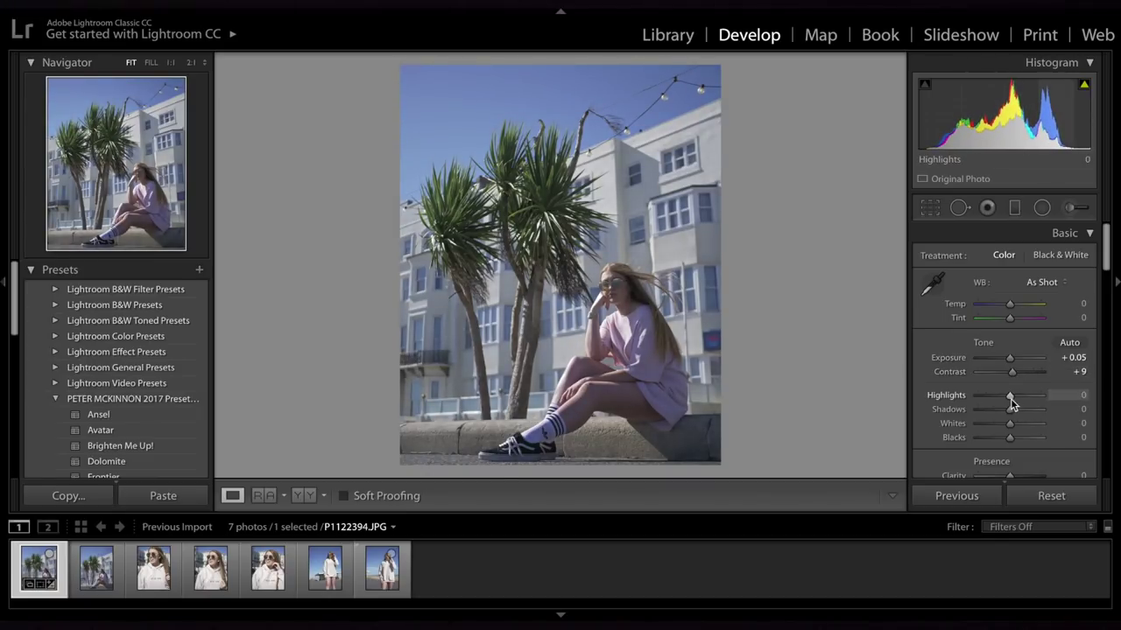
{"action": "left_click_drag", "start_coordinate": [1009, 396], "coordinate": [990, 427]}
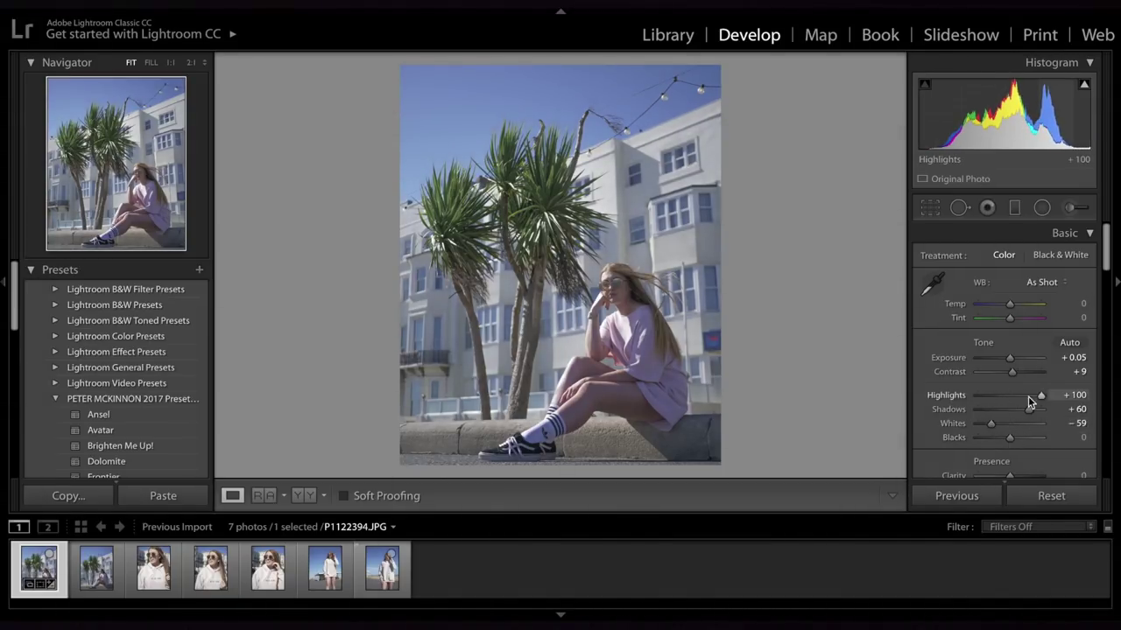
{"action": "left_click_drag", "start_coordinate": [1009, 444], "coordinate": [1026, 440]}
- Compare with the original, then ease Whites to −37 and finish Shadows +60, Clarity +50, Vibrance +31
{"action": "scroll", "coordinate": [1015, 438], "scroll_direction": "down", "scroll_amount": 1}
{"action": "key", "text": "backslash"}
{"action": "key", "text": "backslash"}
{"action": "key", "text": "backslash"}
{"action": "key", "text": "backslash"}
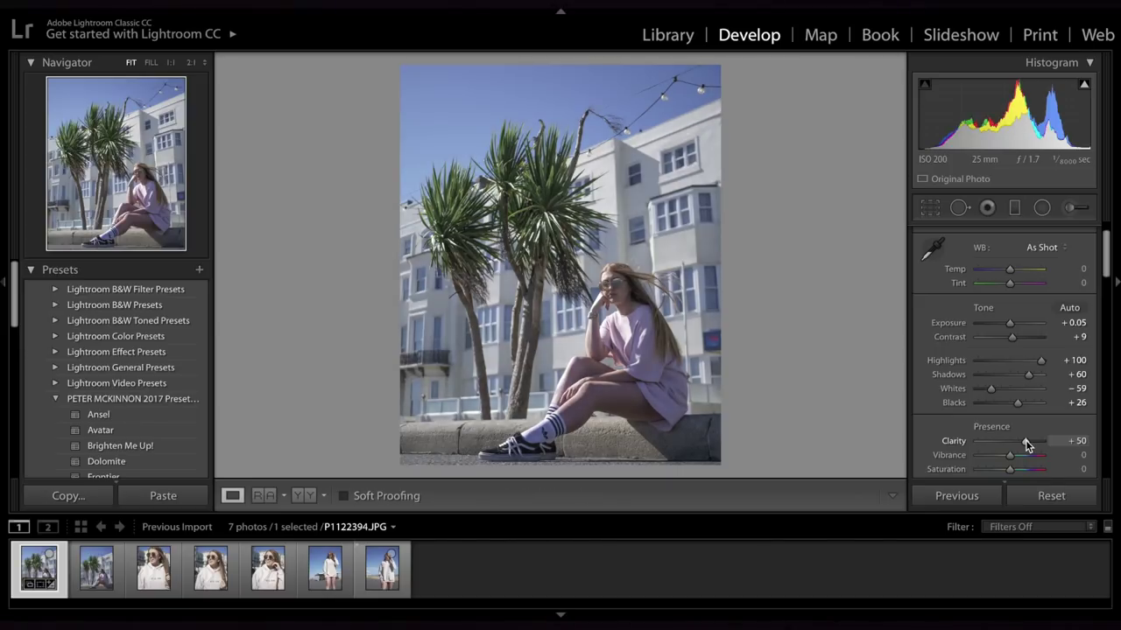
{"action": "scroll", "coordinate": [1016, 394], "scroll_direction": "up", "scroll_amount": 1}
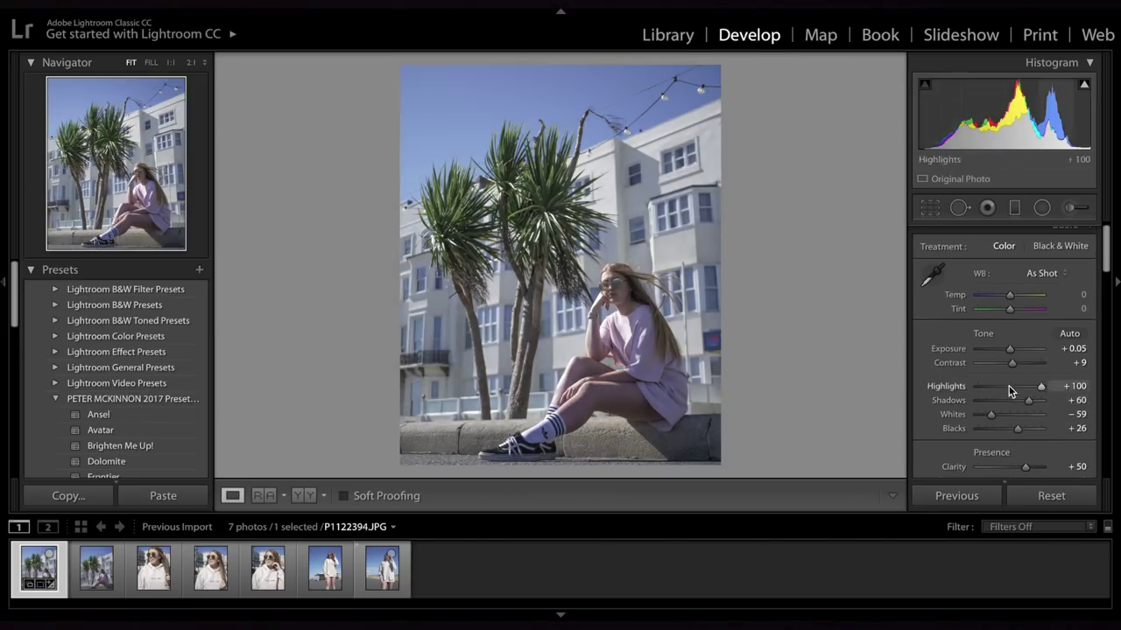
{"action": "left_click_drag", "start_coordinate": [990, 414], "coordinate": [997, 412]}
{"action": "scroll", "coordinate": [997, 413], "scroll_direction": "down", "scroll_amount": 3}
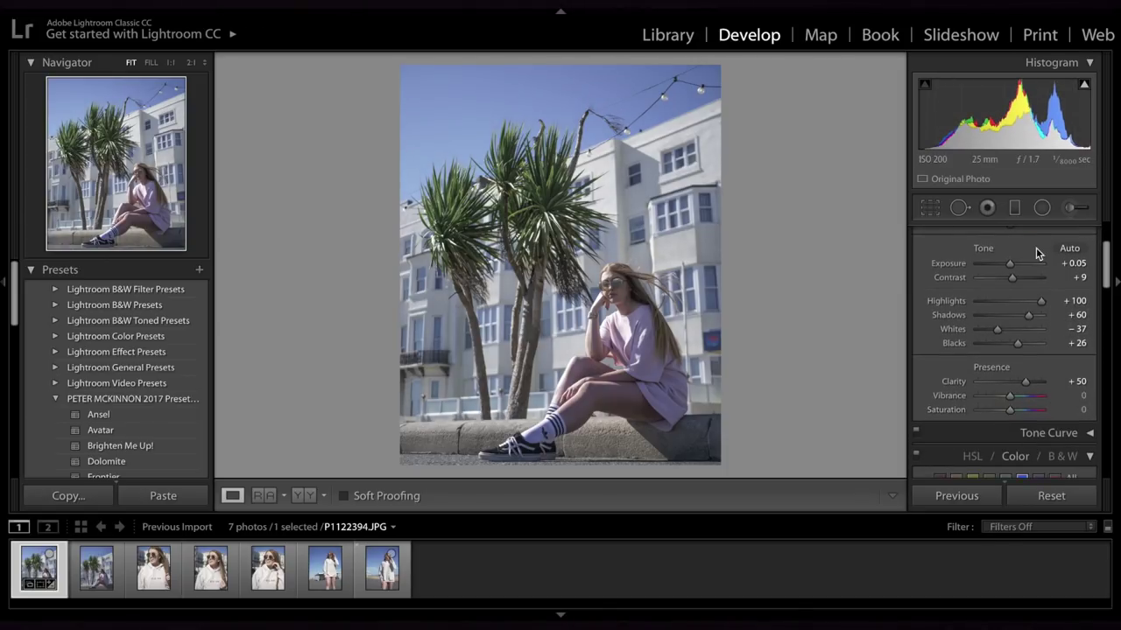
{"action": "scroll", "coordinate": [999, 343], "scroll_direction": "down", "scroll_amount": 1}
{"action": "left_click_drag", "start_coordinate": [1010, 381], "coordinate": [1021, 385]}
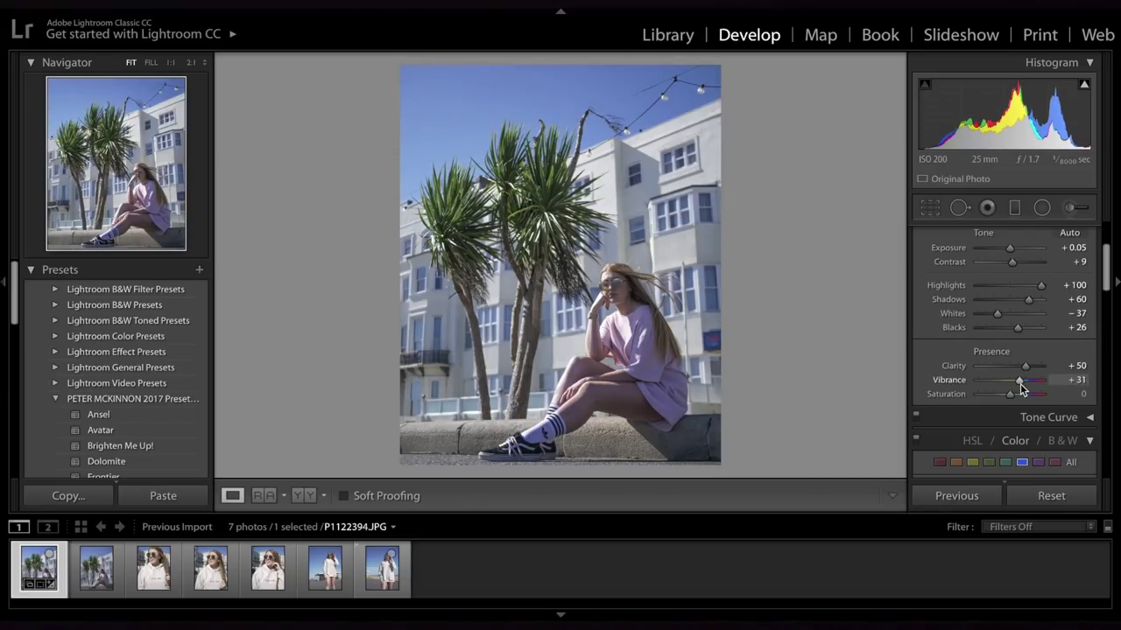
{"action": "scroll", "coordinate": [1020, 386], "scroll_direction": "down", "scroll_amount": 15}
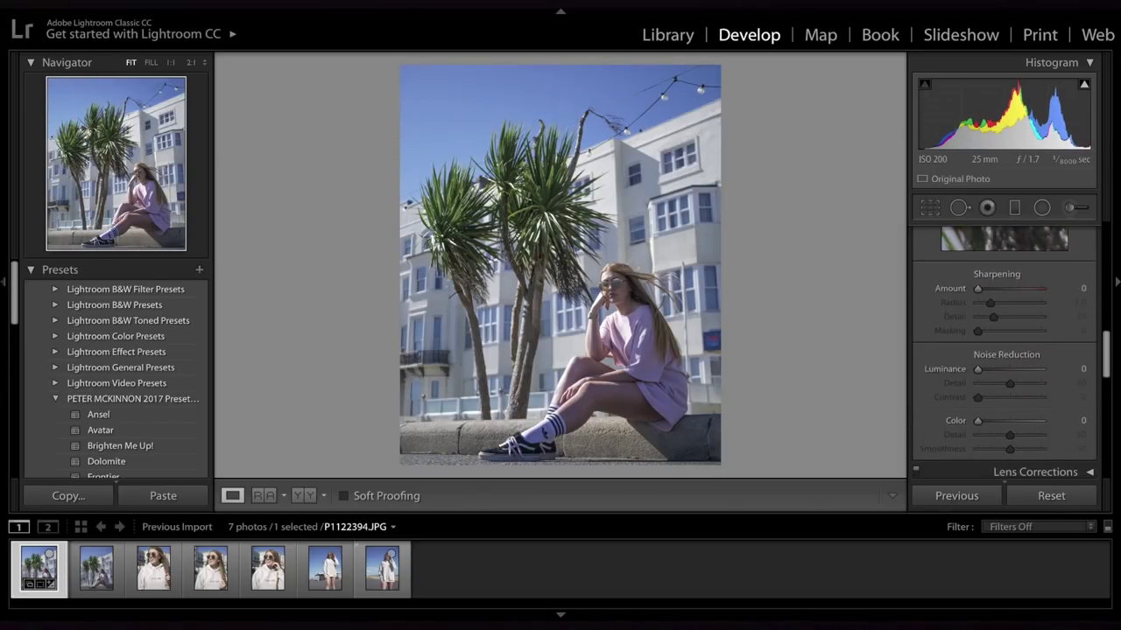
- In Camera Calibration, set Red Primary Hue to +64 and Blue Primary Hue to −80
{"action": "scroll", "coordinate": [1016, 301], "scroll_direction": "down", "scroll_amount": 5}
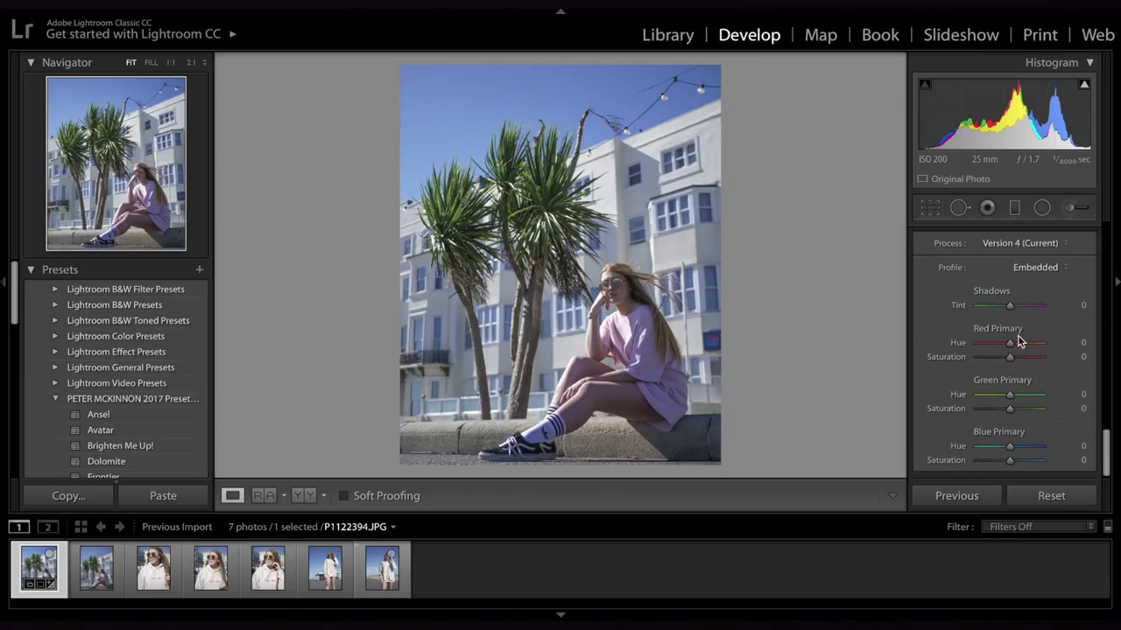
{"action": "mouse_move", "coordinate": [1013, 347]}
{"action": "left_mouse_down"}
{"action": "mouse_move", "coordinate": [1044, 346]}
{"action": "mouse_move", "coordinate": [1029, 346]}
{"action": "left_mouse_up"}
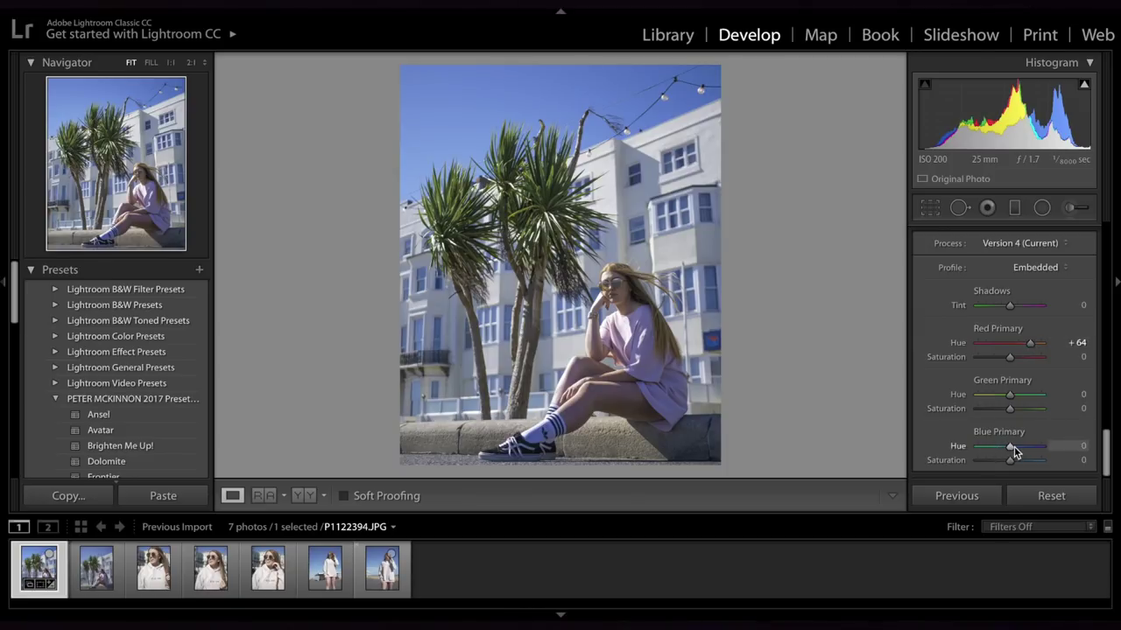
{"action": "left_click_drag", "start_coordinate": [1014, 447], "coordinate": [985, 451]}
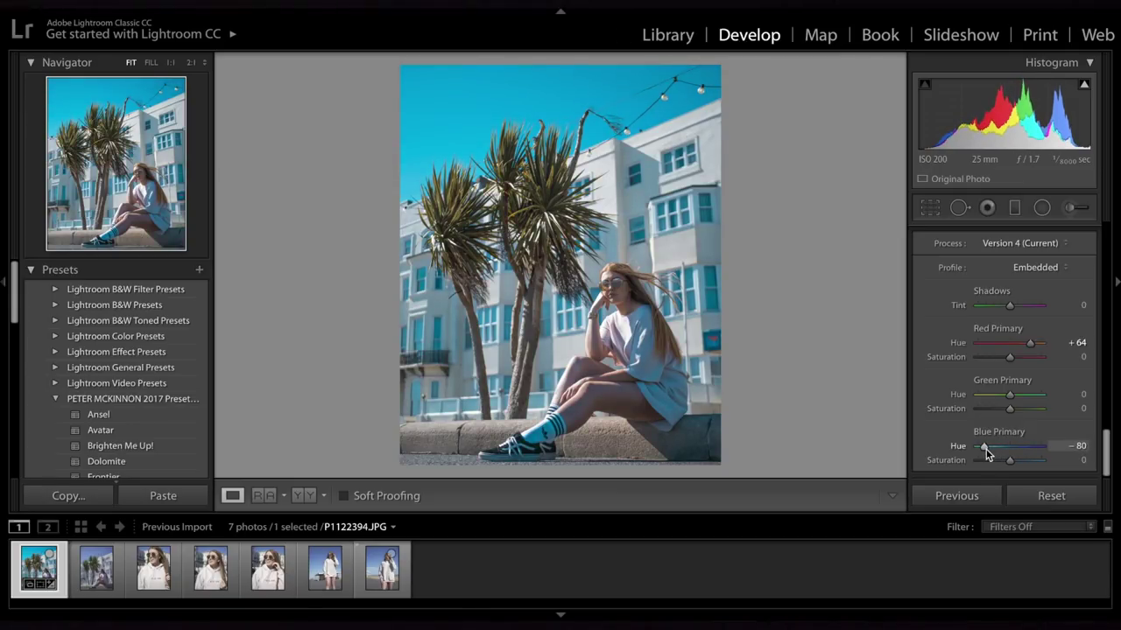
{"action": "scroll", "coordinate": [1006, 376], "scroll_direction": "up", "scroll_amount": 5}
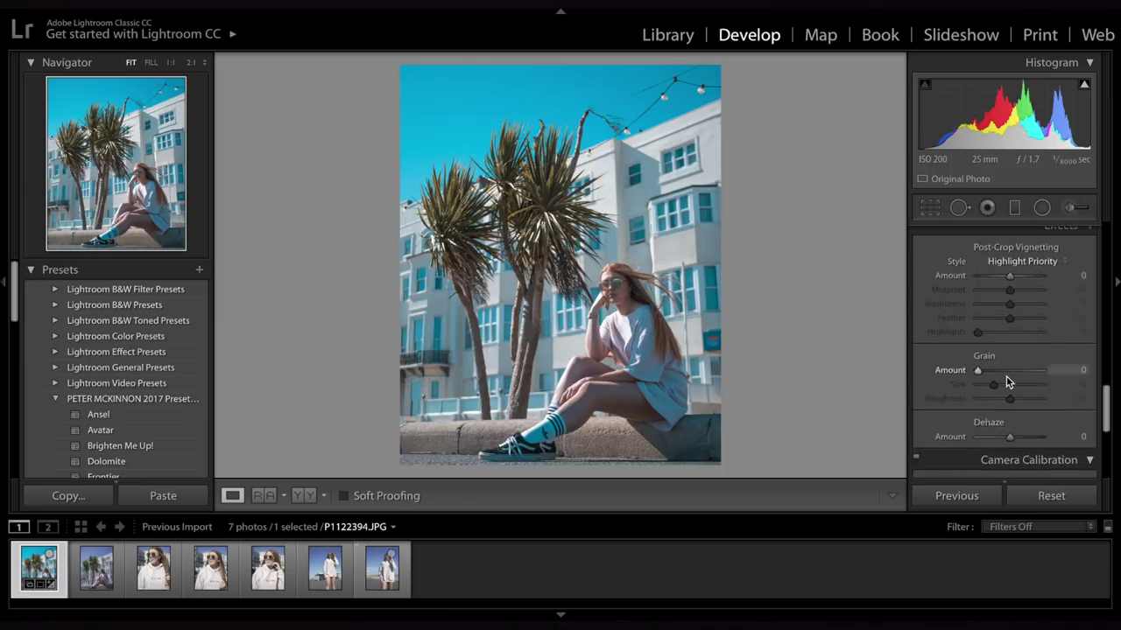
- Set Blue Hue −28, Saturation −32 and Orange Hue −31, Saturation +55, Luminance −39
{"action": "scroll", "coordinate": [1006, 375], "scroll_direction": "up", "scroll_amount": 8}
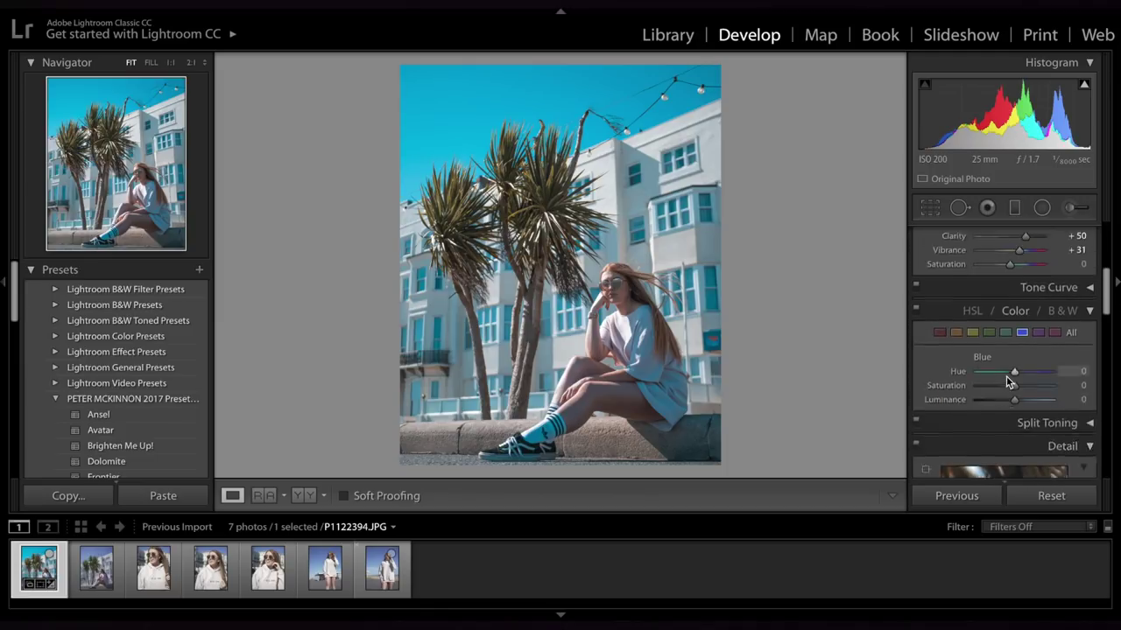
{"action": "scroll", "coordinate": [1006, 375], "scroll_direction": "down", "scroll_amount": 2}
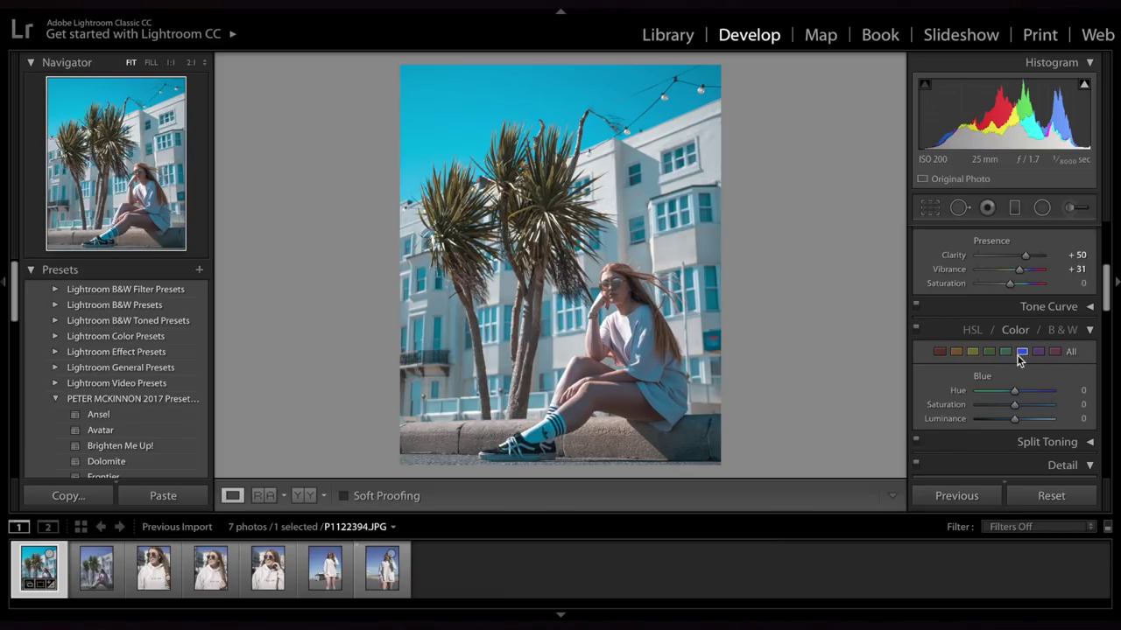
{"action": "left_click_drag", "start_coordinate": [1013, 392], "coordinate": [1002, 406]}
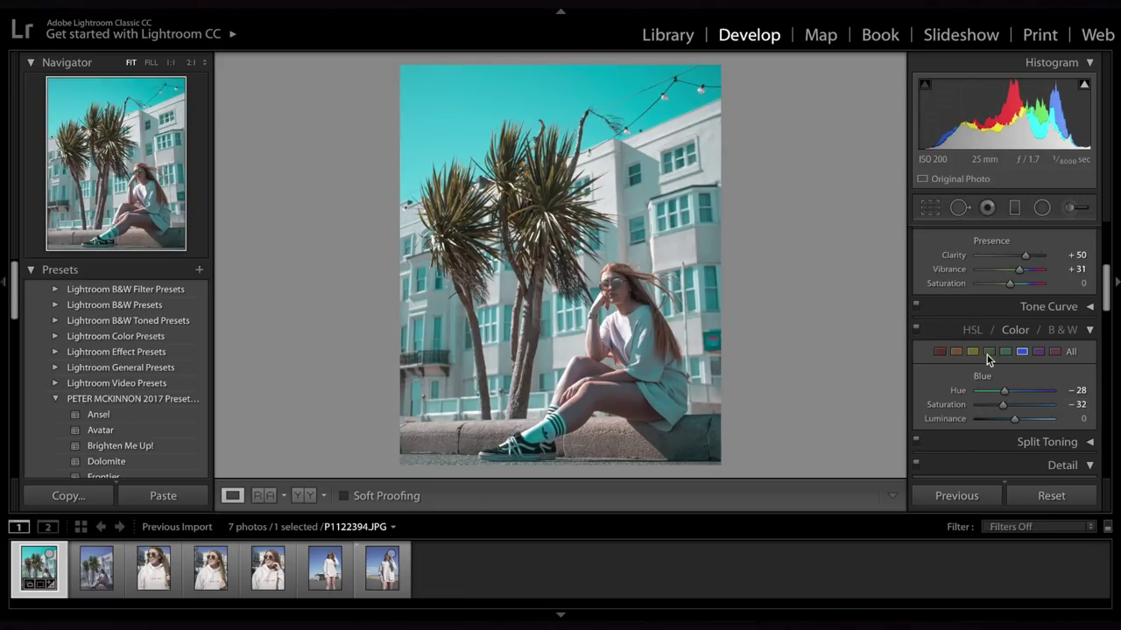
{"action": "left_click", "coordinate": [958, 352]}
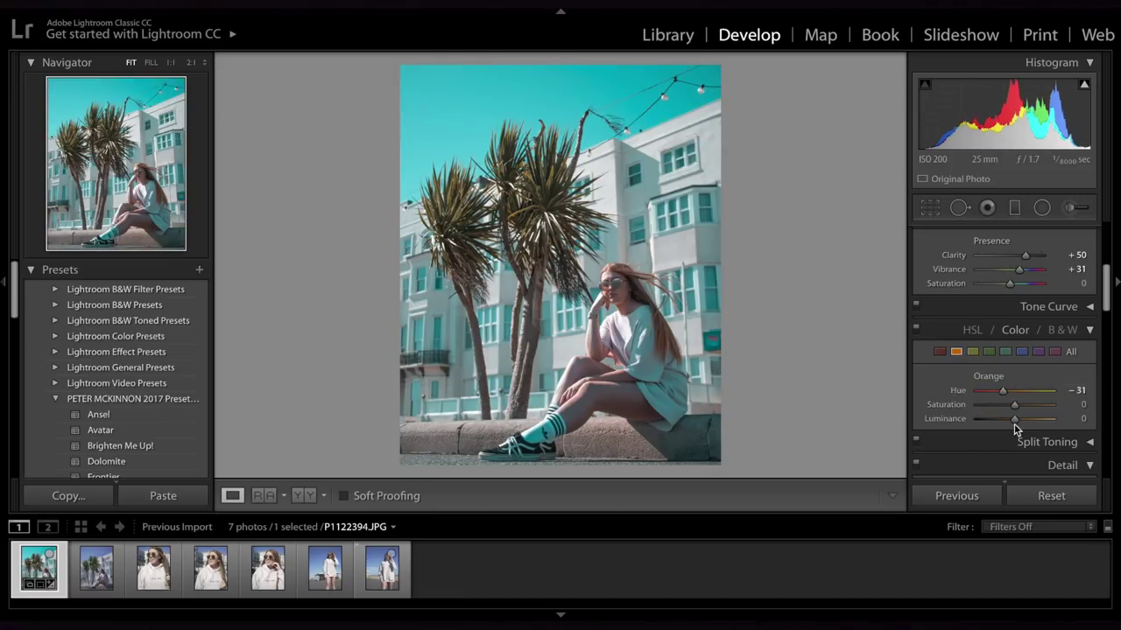
{"action": "left_click_drag", "start_coordinate": [1004, 417], "coordinate": [1036, 409]}
{"action": "key", "text": "backslash"}
{"action": "key", "text": "backslash"}
{"action": "key", "text": "backslash"}
{"action": "key", "text": "backslash"}
{"action": "key", "text": "backslash"}
{"action": "key", "text": "backslash"}
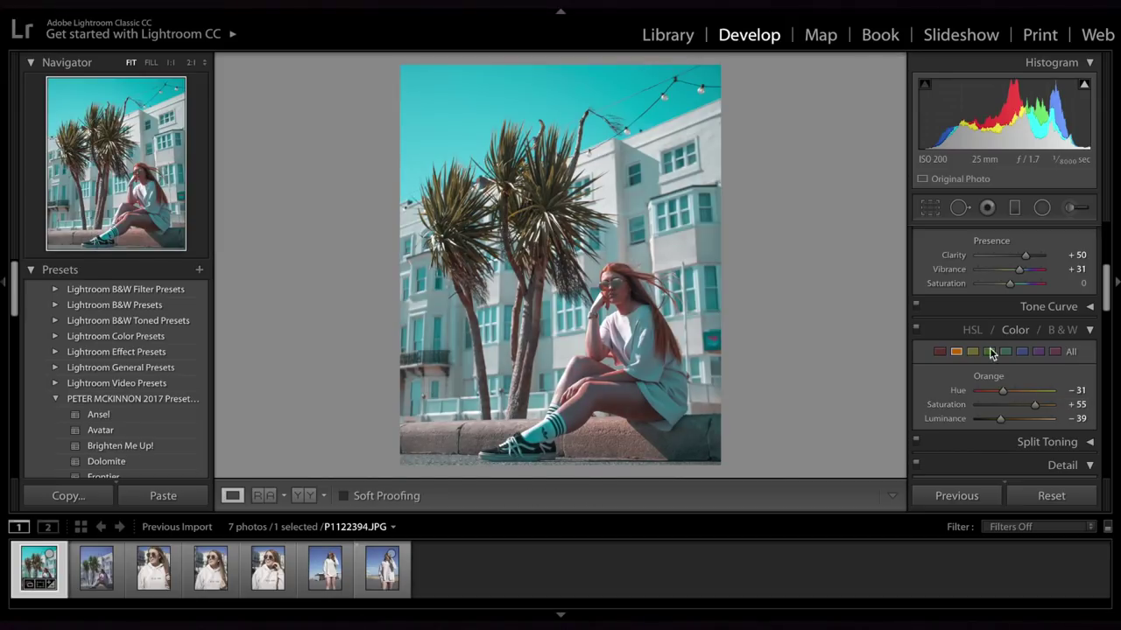
- Set Aqua Saturation to −57 and Luminance to +12, comparing against the original
{"action": "left_click", "coordinate": [1006, 352]}
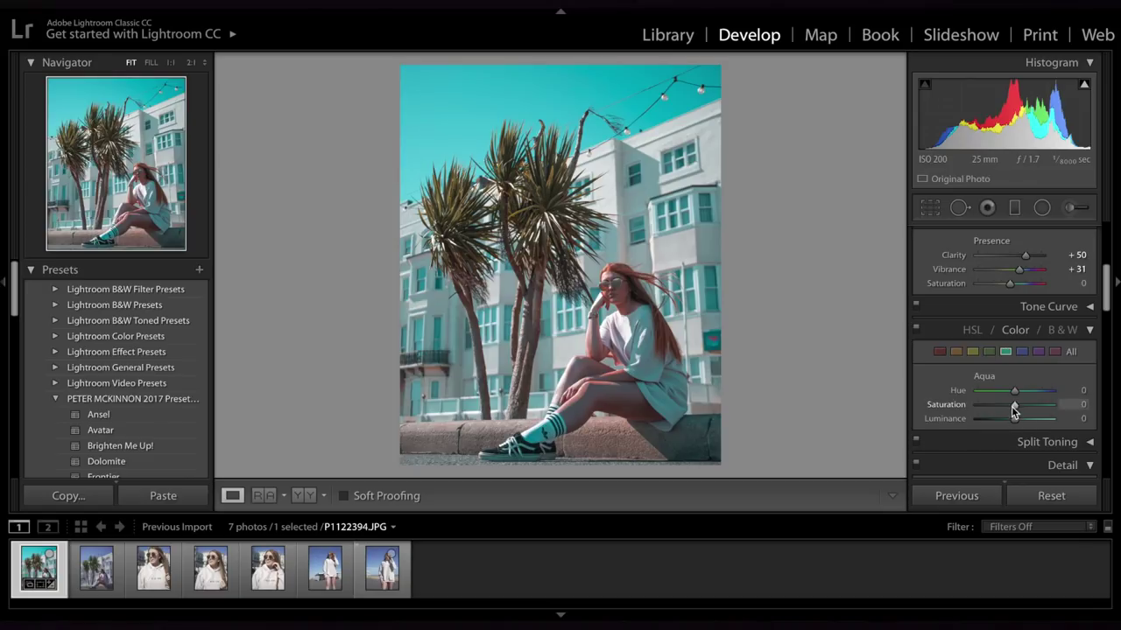
{"action": "left_click_drag", "start_coordinate": [1011, 404], "coordinate": [992, 404]}
{"action": "key", "text": "backslash"}
{"action": "key", "text": "backslash"}
{"action": "key", "text": "backslash"}
{"action": "key", "text": "backslash"}
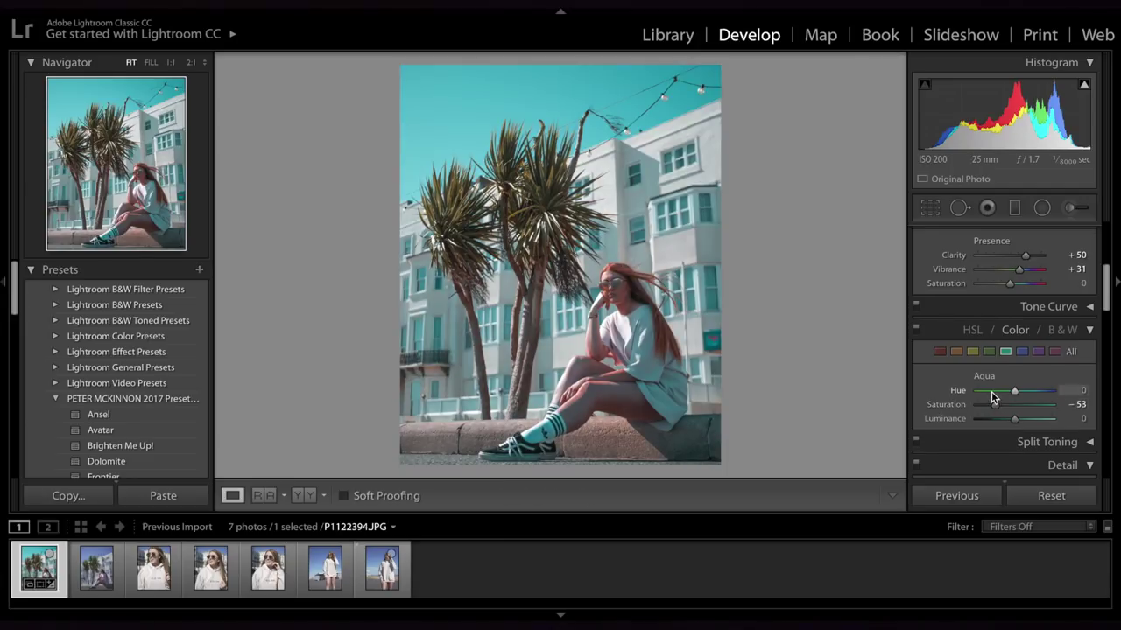
{"action": "scroll", "coordinate": [992, 392], "scroll_direction": "up", "scroll_amount": 1}
{"action": "mouse_move", "coordinate": [1014, 437]}
{"action": "left_mouse_down"}
{"action": "mouse_move", "coordinate": [1005, 435]}
{"action": "mouse_move", "coordinate": [1018, 434]}
{"action": "left_mouse_up"}
{"action": "key", "text": "backslash"}
{"action": "key", "text": "backslash"}
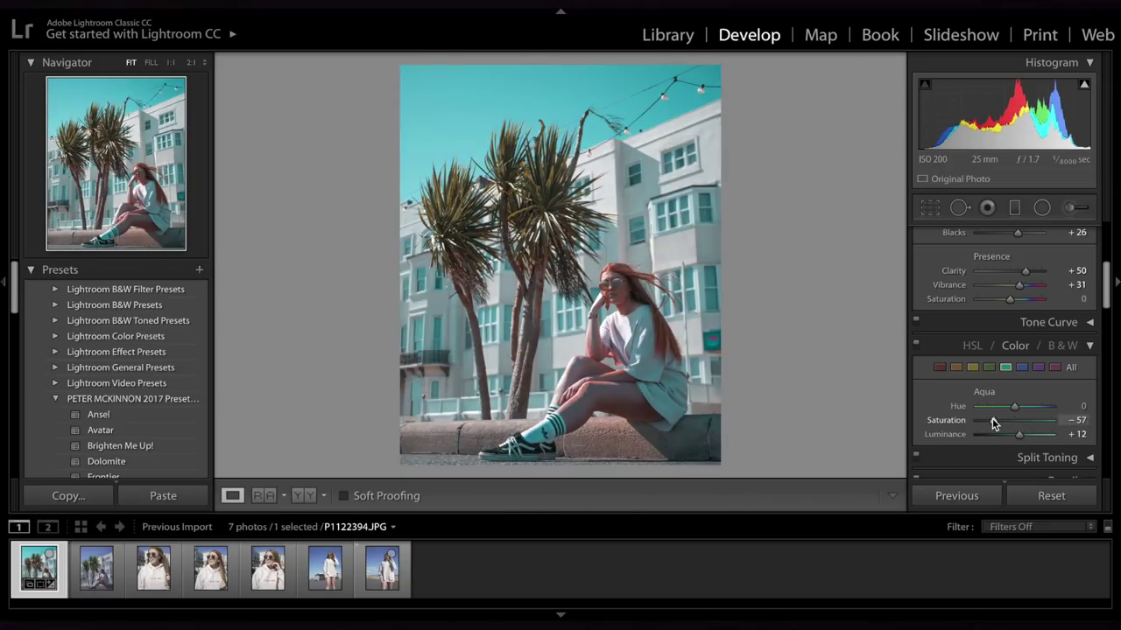
{"action": "key", "text": "backslash"}
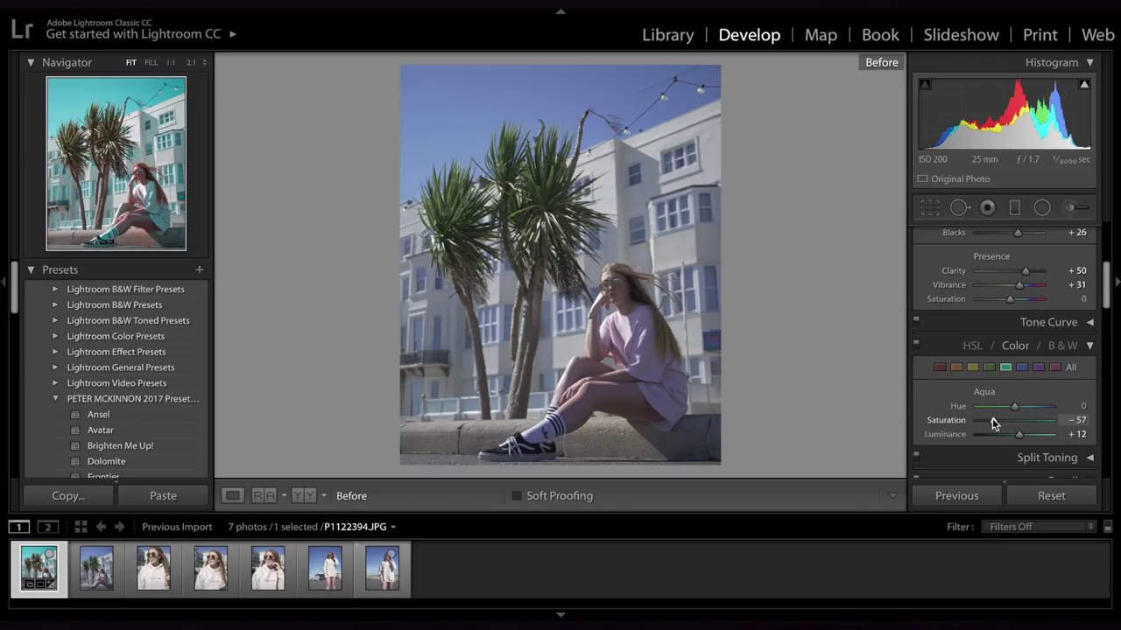
{"action": "key", "text": "backslash"}
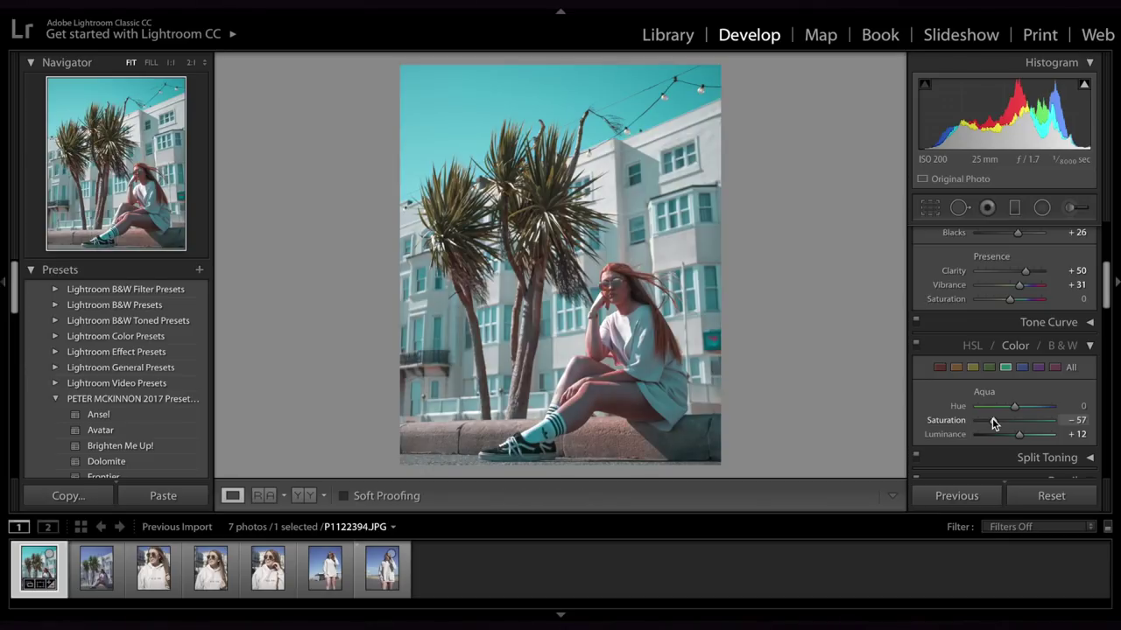
{"action": "scroll", "coordinate": [992, 350], "scroll_direction": "up", "scroll_amount": 1}
{"action": "scroll", "coordinate": [989, 366], "scroll_direction": "up", "scroll_amount": 3}
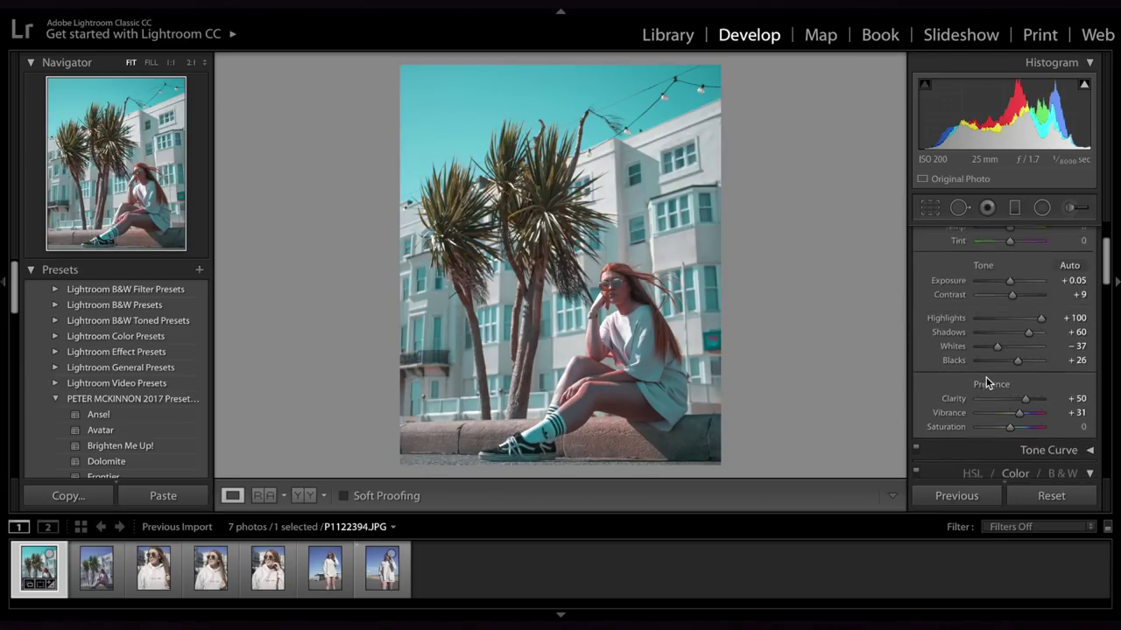
- Paint a warm adjustment-brush stroke (Temp 68, Exposure 1.88) along the left edge, discarding the building stroke
{"action": "left_click", "coordinate": [1070, 208]}
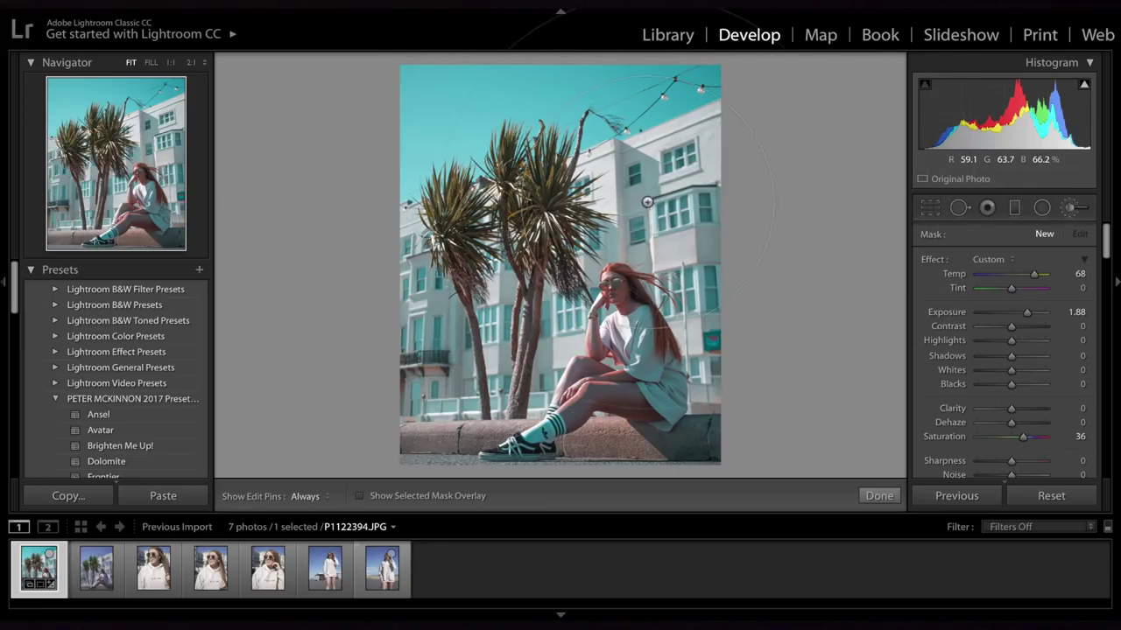
{"action": "left_click", "coordinate": [602, 191]}
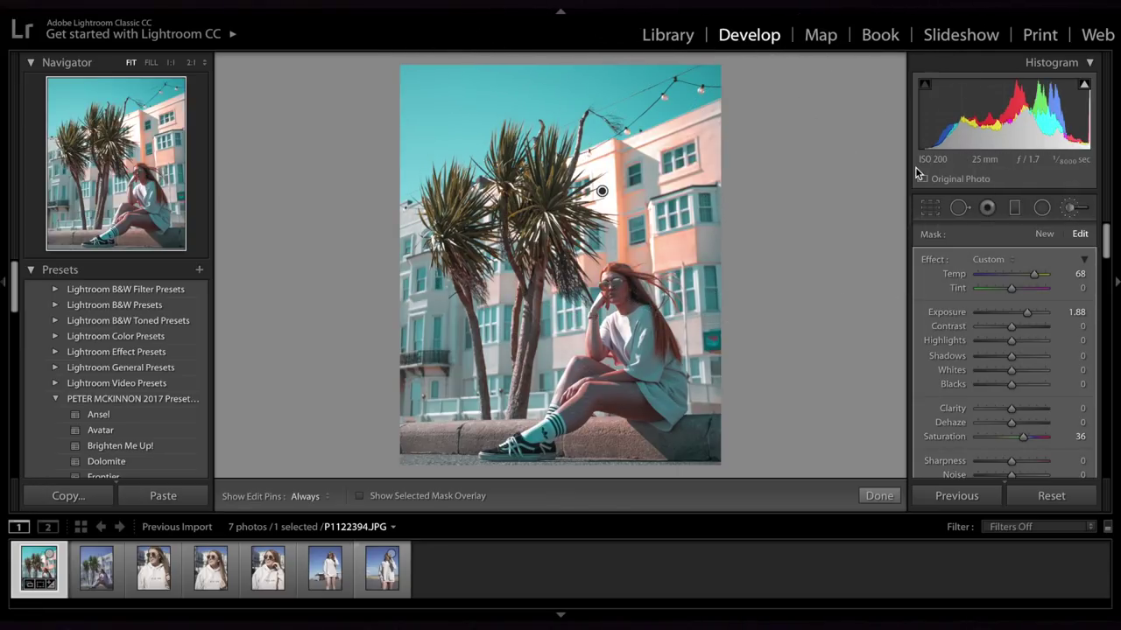
{"action": "key", "text": "ctrl+z"}
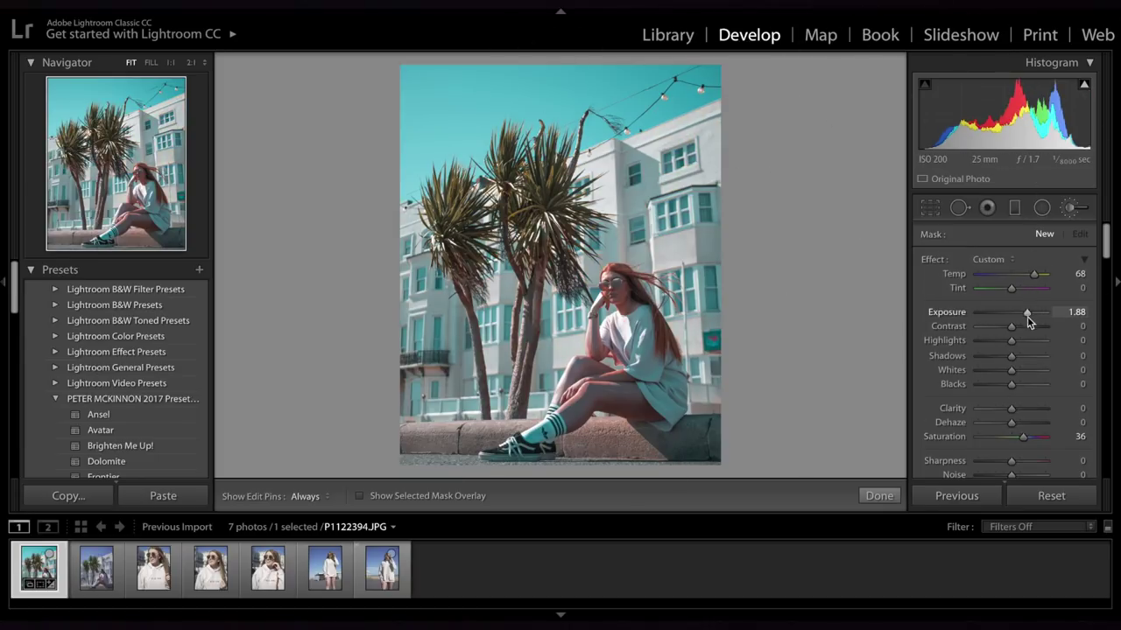
{"action": "left_click_drag", "start_coordinate": [408, 351], "coordinate": [403, 279]}
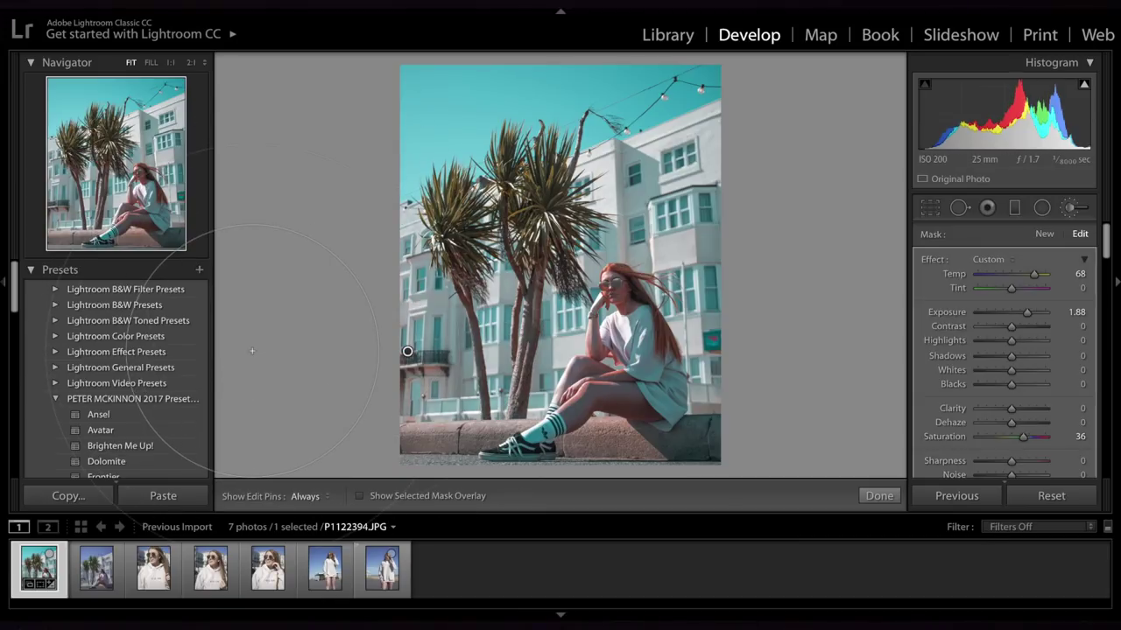
{"action": "key", "text": "h"}
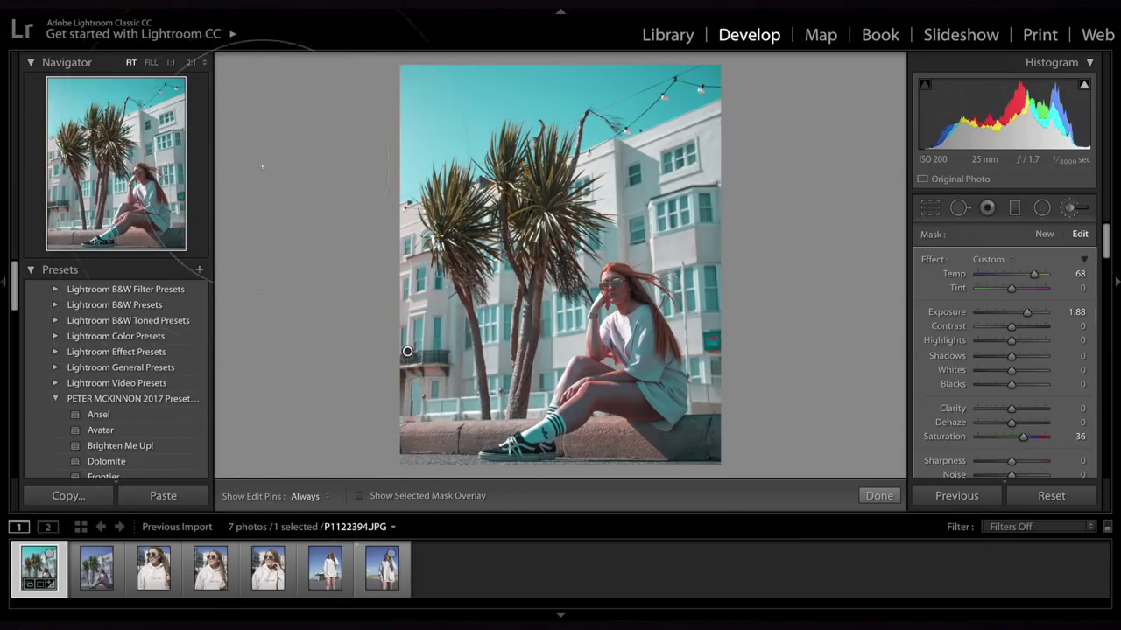
{"action": "key", "text": "h"}
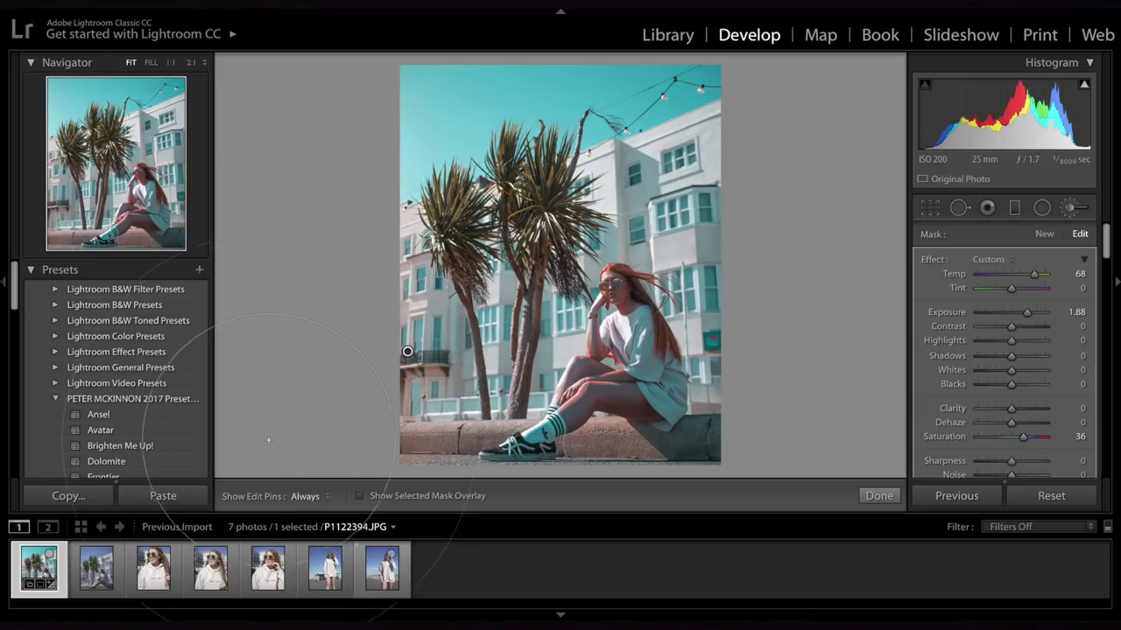
- Undo the extra left-edge and top-left sky strokes, finish the brush, and compare with the original
{"action": "mouse_move", "coordinate": [416, 389]}
{"action": "left_mouse_down"}
{"action": "mouse_move", "coordinate": [342, 394]}
{"action": "mouse_move", "coordinate": [306, 351]}
{"action": "left_mouse_up"}
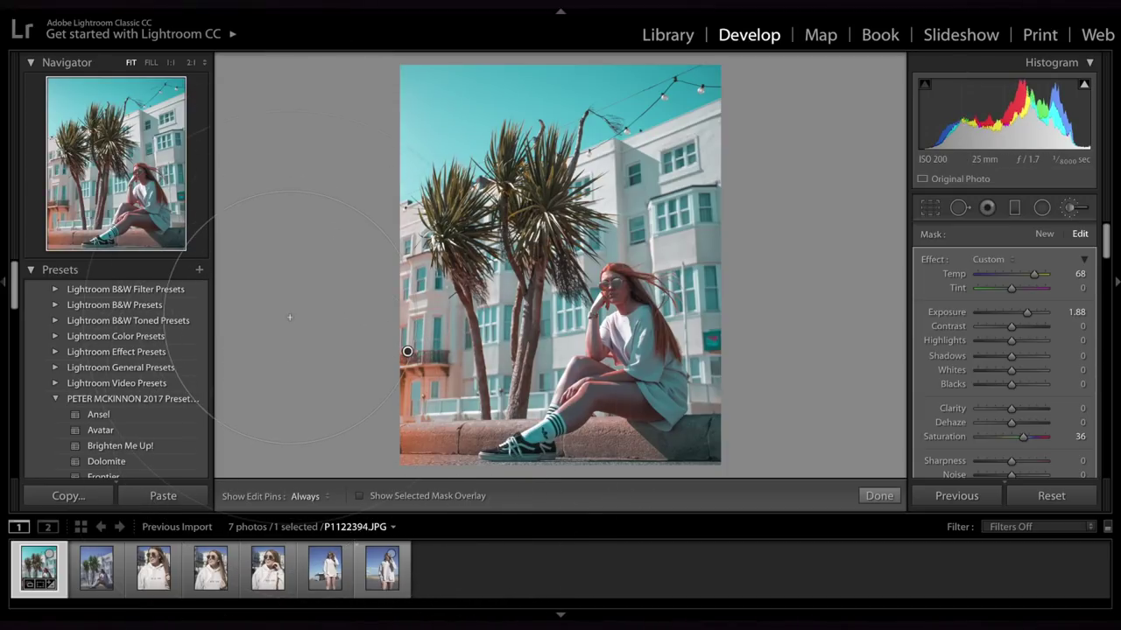
{"action": "key", "text": "ctrl+z"}
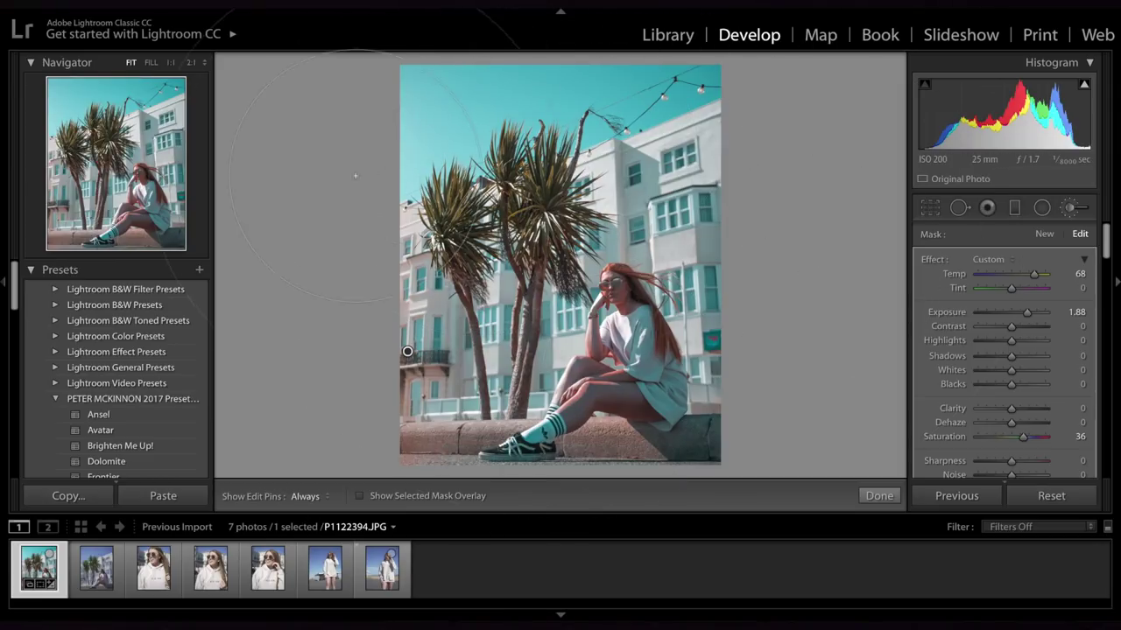
{"action": "left_click", "coordinate": [383, 81]}
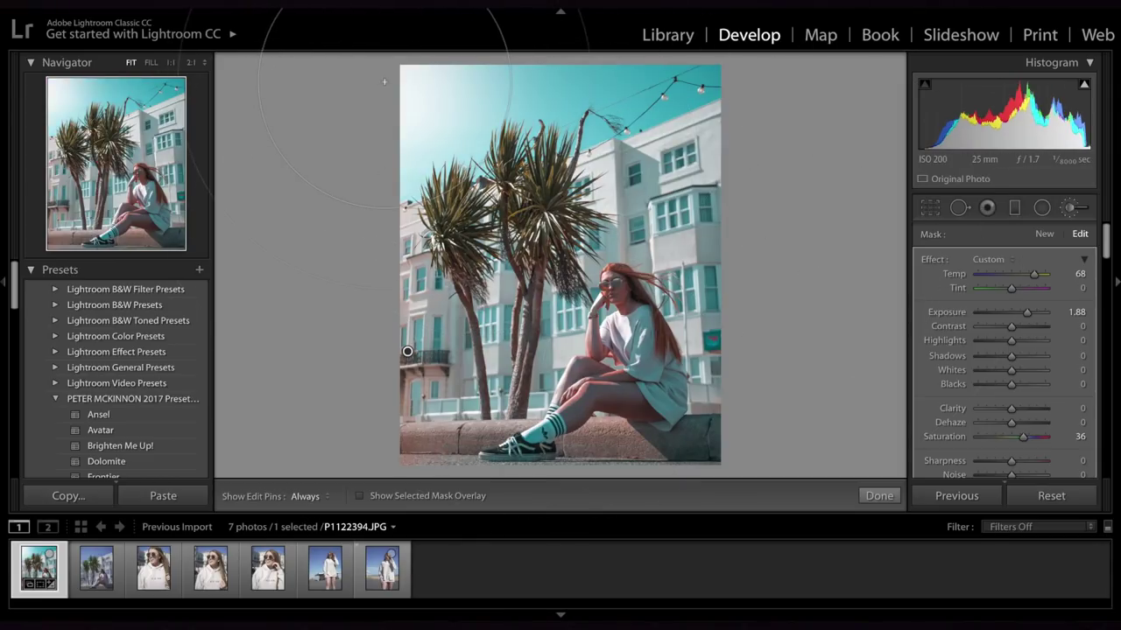
{"action": "key", "text": "ctrl+z"}
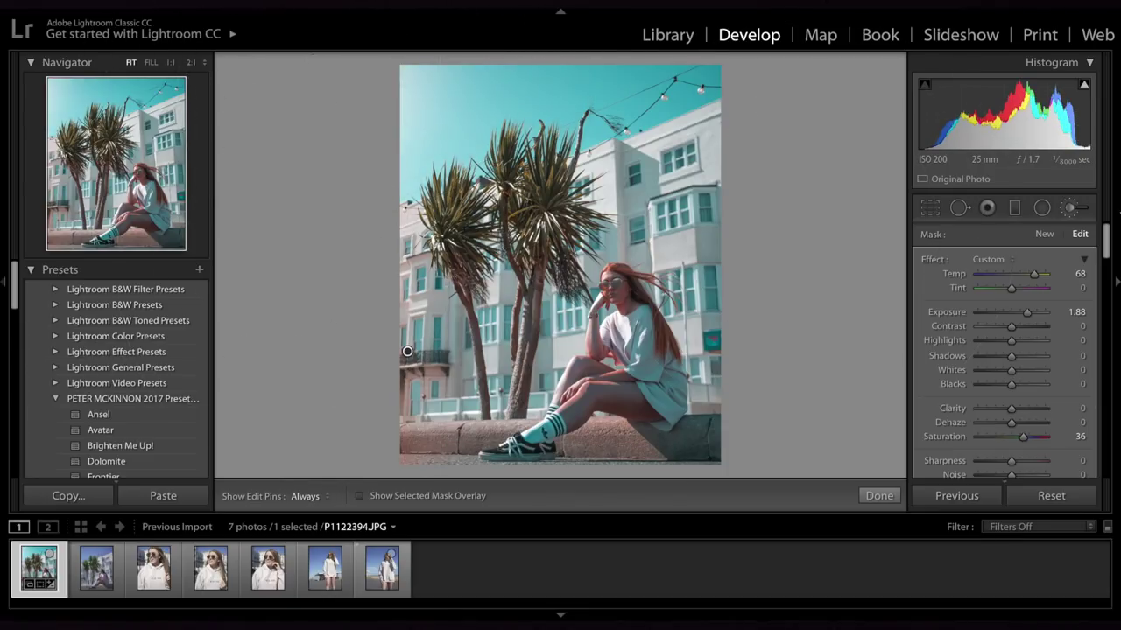
{"action": "left_click", "coordinate": [878, 496]}
{"action": "key", "text": "backslash"}
{"action": "key", "text": "backslash"}
{"action": "key", "text": "backslash"}
{"action": "key", "text": "backslash"}
{"action": "key", "text": "backslash"}
{"action": "key", "text": "backslash"}
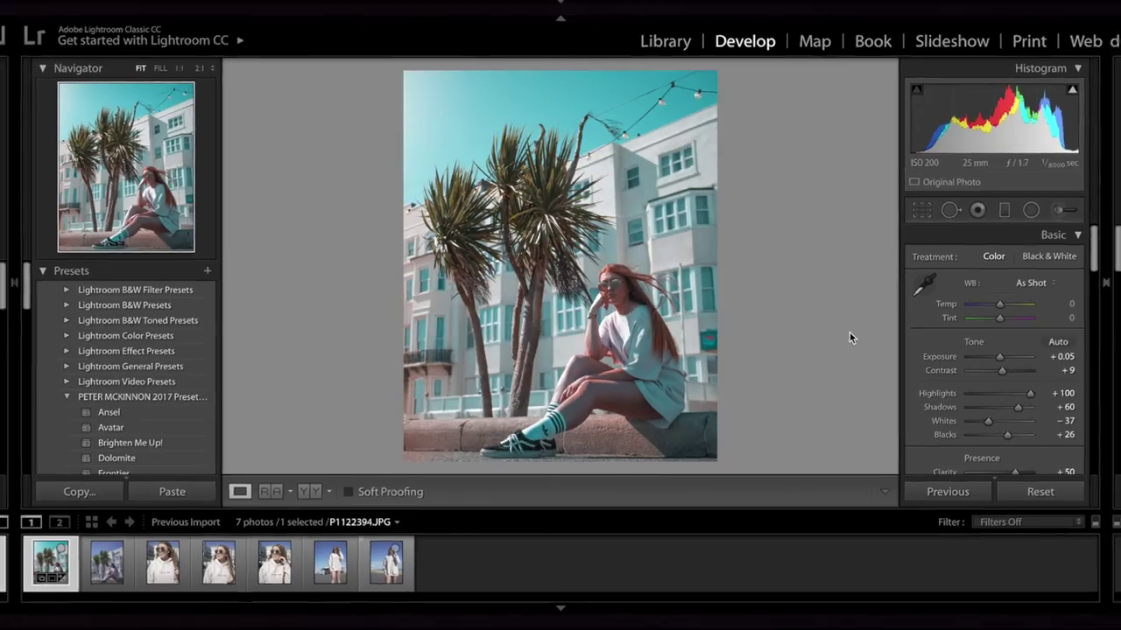